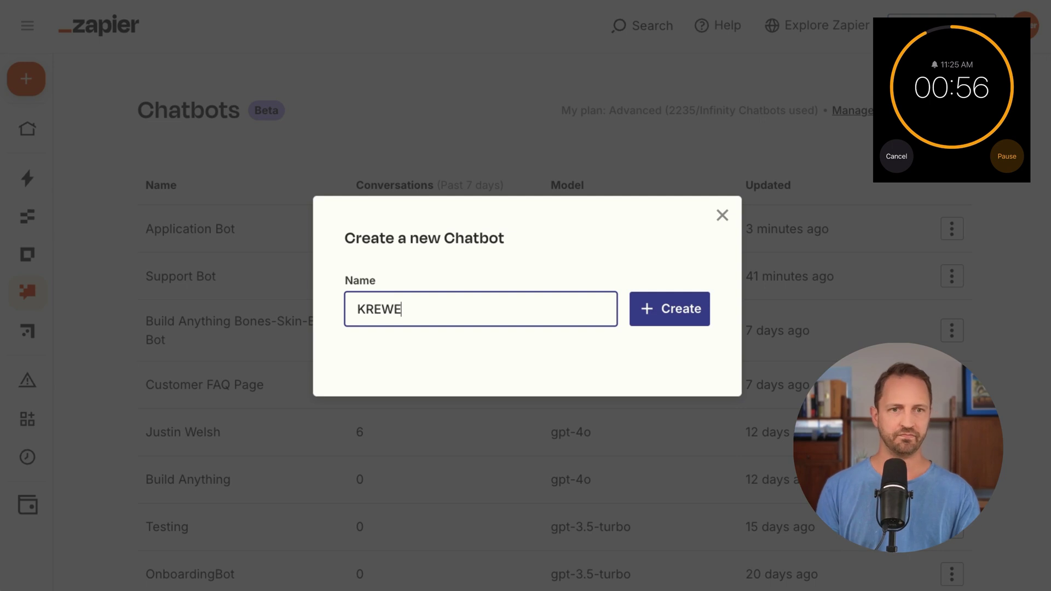
Step: Confirm KREWE as the name of the new chatbot
{"action": "key", "text": "Return"}
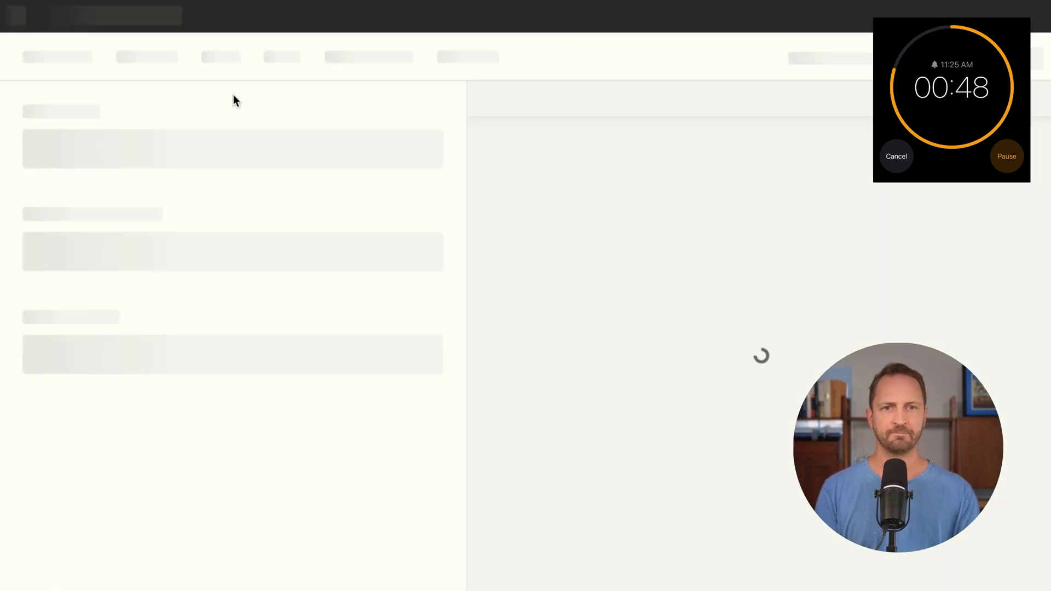
Step: Add the KREWE homepage as a webpage knowledge source
{"action": "left_click", "coordinate": [160, 61]}
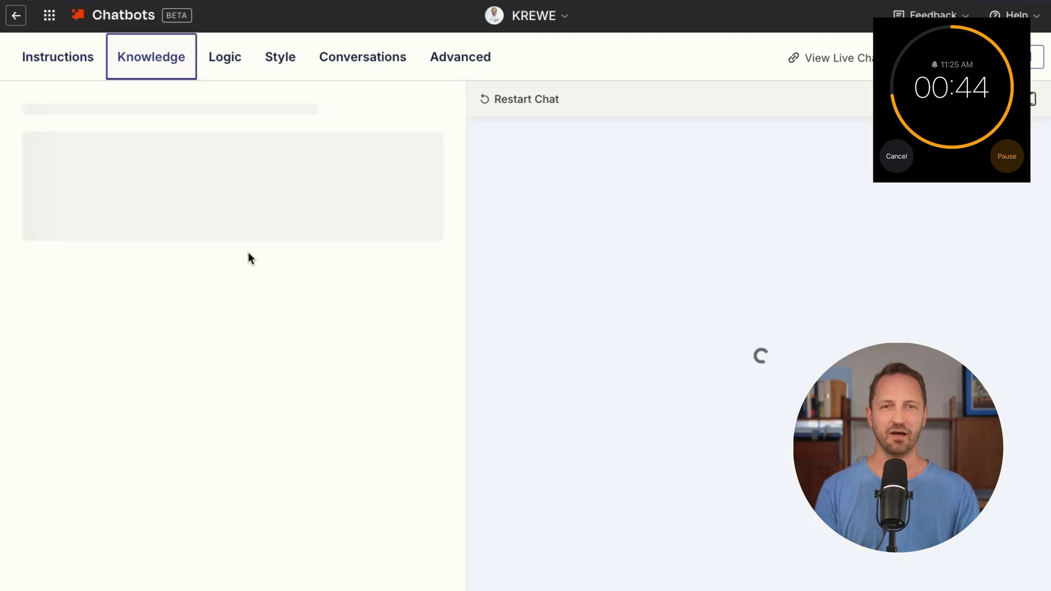
{"action": "left_click", "coordinate": [106, 199]}
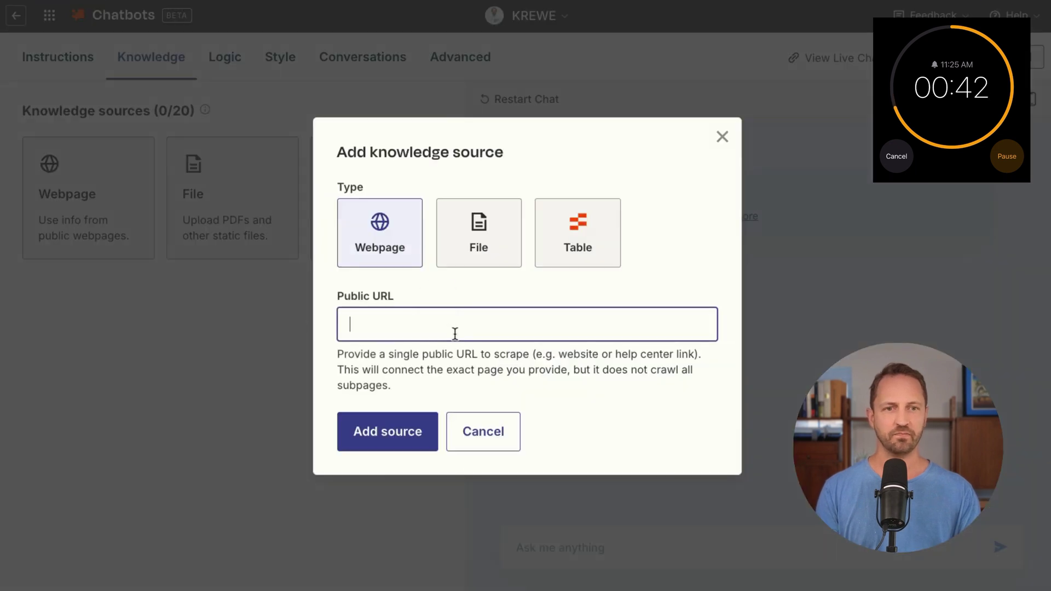
{"action": "left_click", "coordinate": [408, 441]}
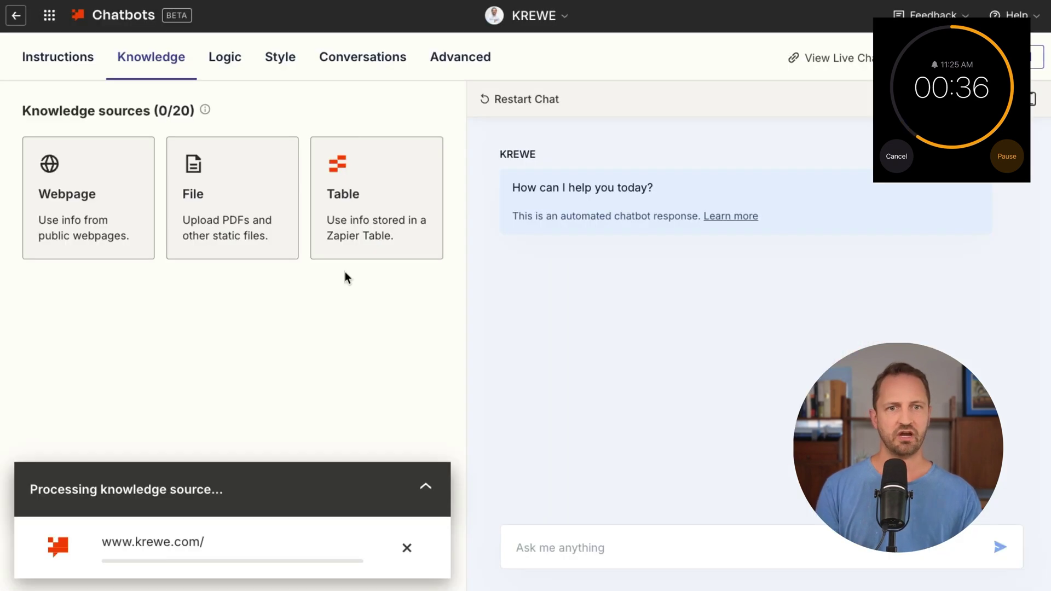
Step: Add the KREWE about page and FAQ page as webpage sources
{"action": "left_click", "coordinate": [65, 215]}
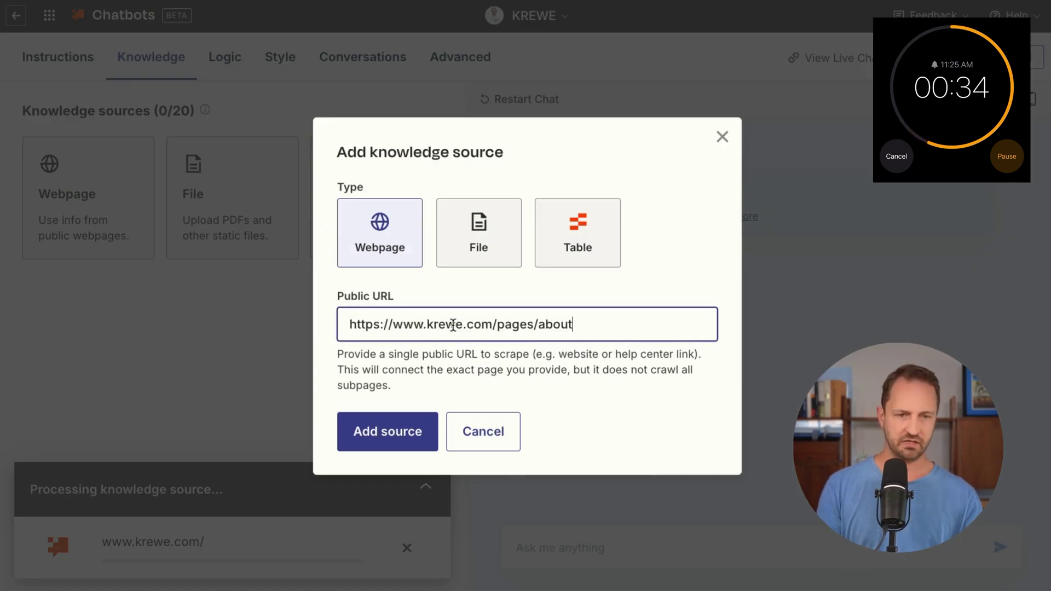
{"action": "left_click", "coordinate": [403, 422]}
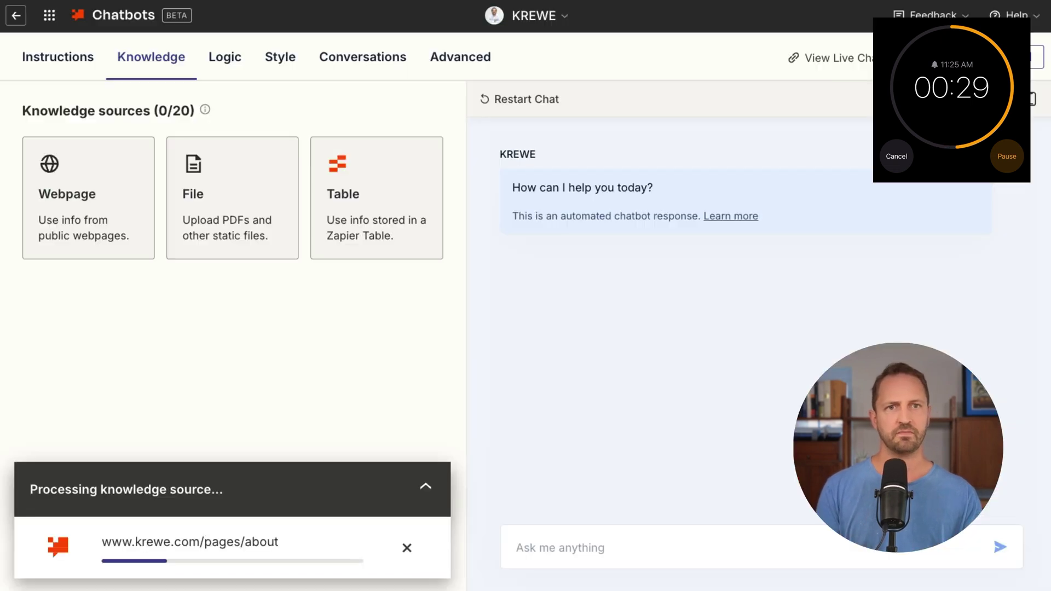
{"action": "left_click", "coordinate": [69, 181]}
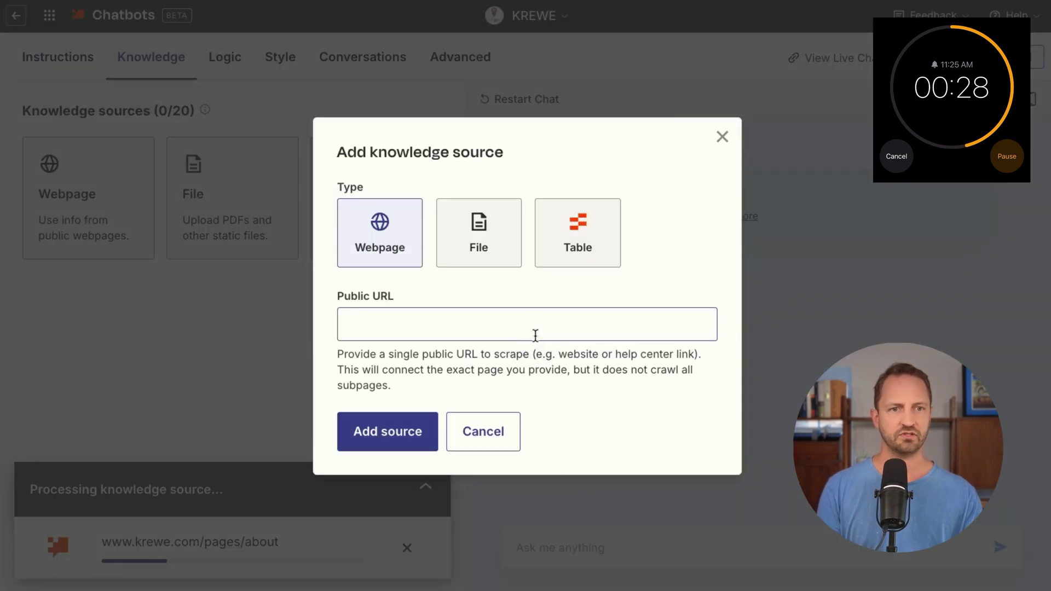
{"action": "left_click", "coordinate": [429, 430]}
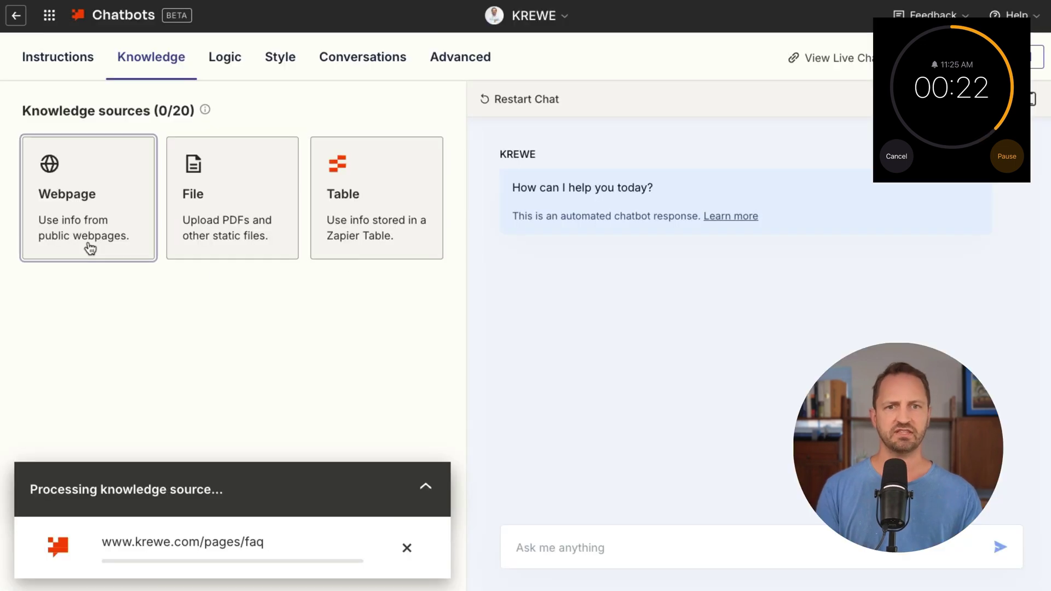
Step: Add the KREWE shipping page and optical collection page as webpage sources
{"action": "left_click", "coordinate": [90, 248]}
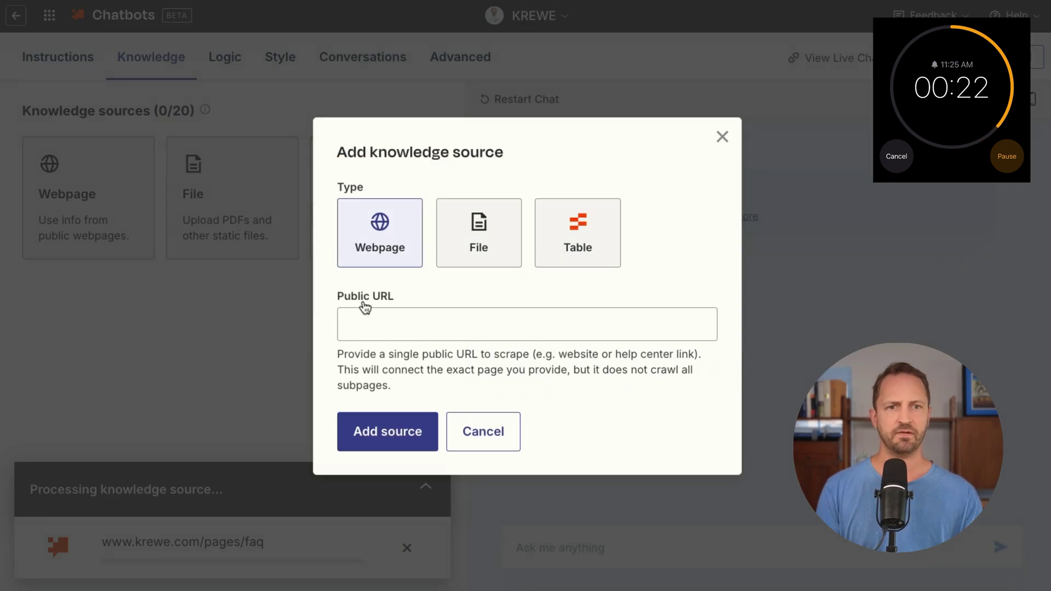
{"action": "left_click", "coordinate": [420, 434]}
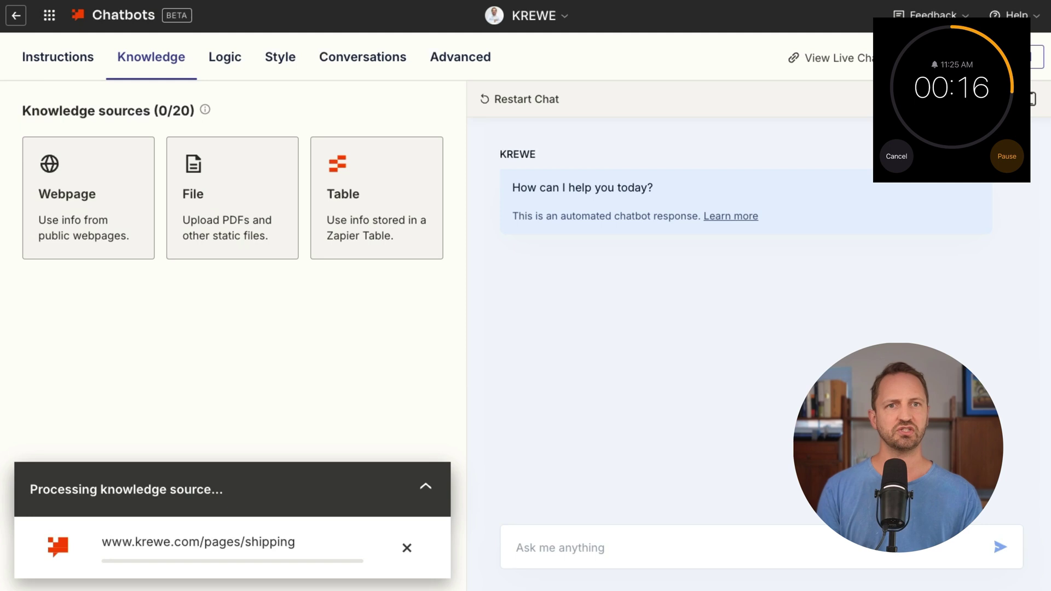
{"action": "left_click", "coordinate": [79, 236]}
{"action": "left_click", "coordinate": [432, 334]}
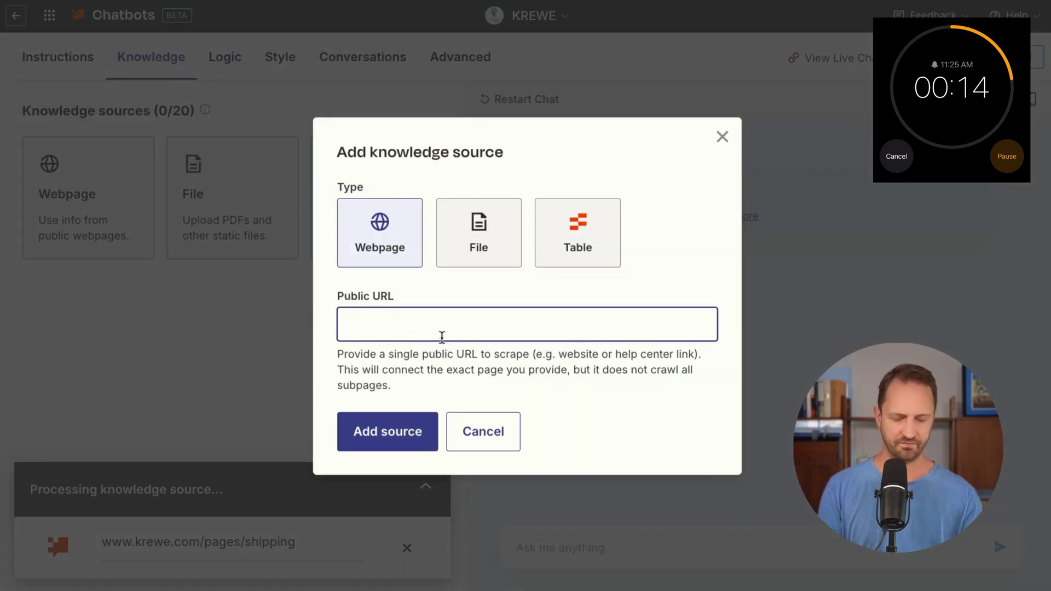
{"action": "left_click", "coordinate": [424, 421]}
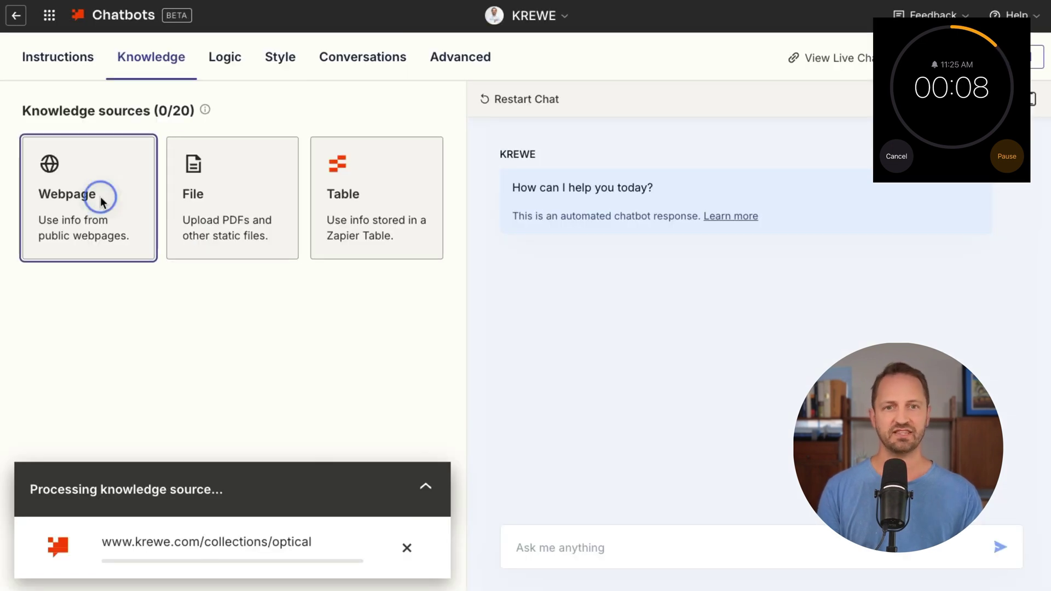
{"action": "left_click", "coordinate": [102, 202]}
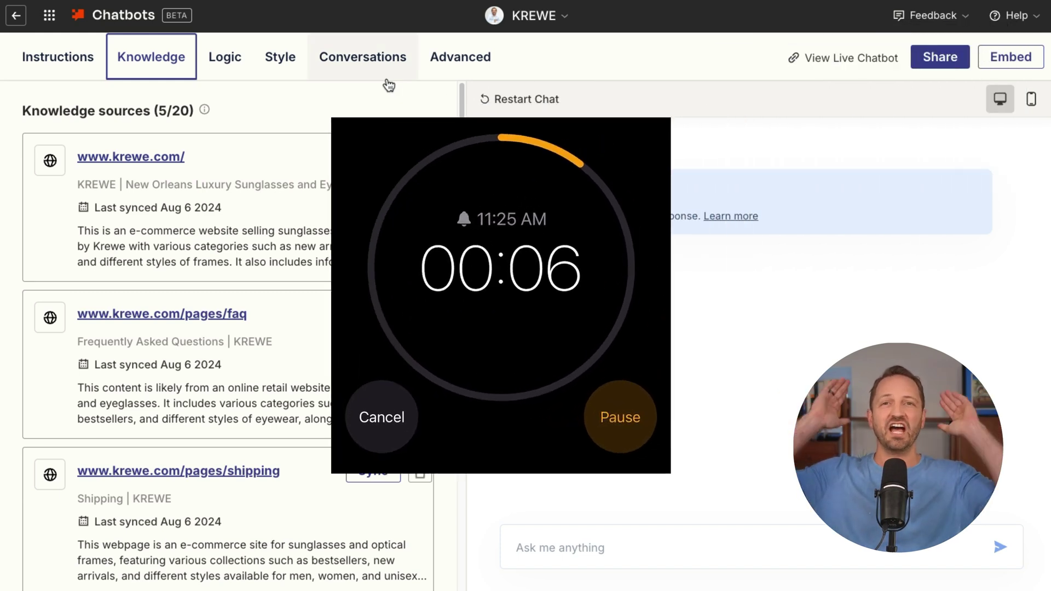
Step: Ask the chatbot about the return policy and the most popular men's sunglasses
{"action": "left_click", "coordinate": [609, 551]}
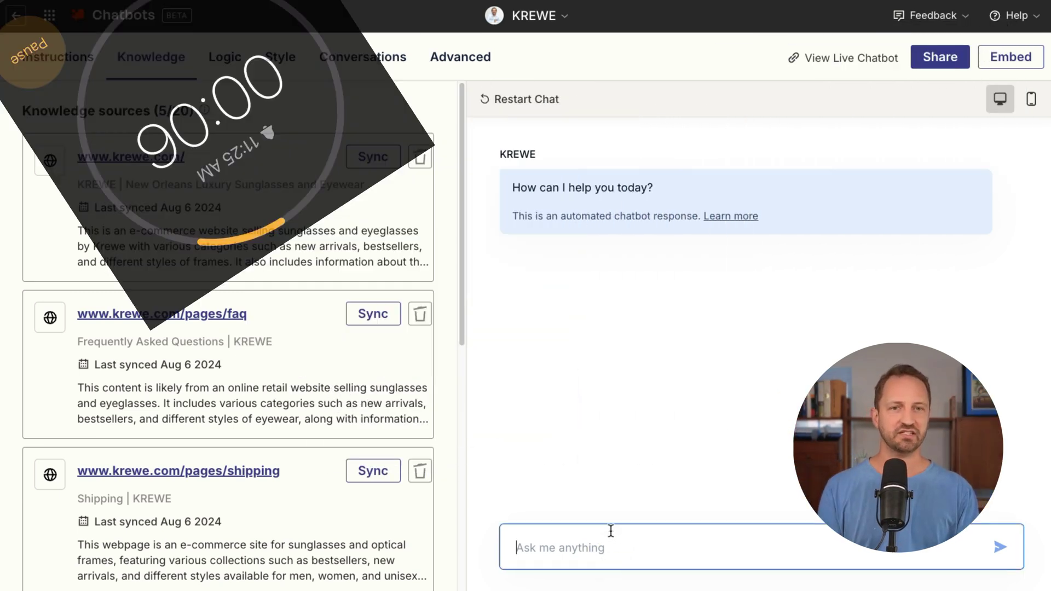
{"action": "type", "text": "What's your return policy?"}
{"action": "key", "text": "Return"}
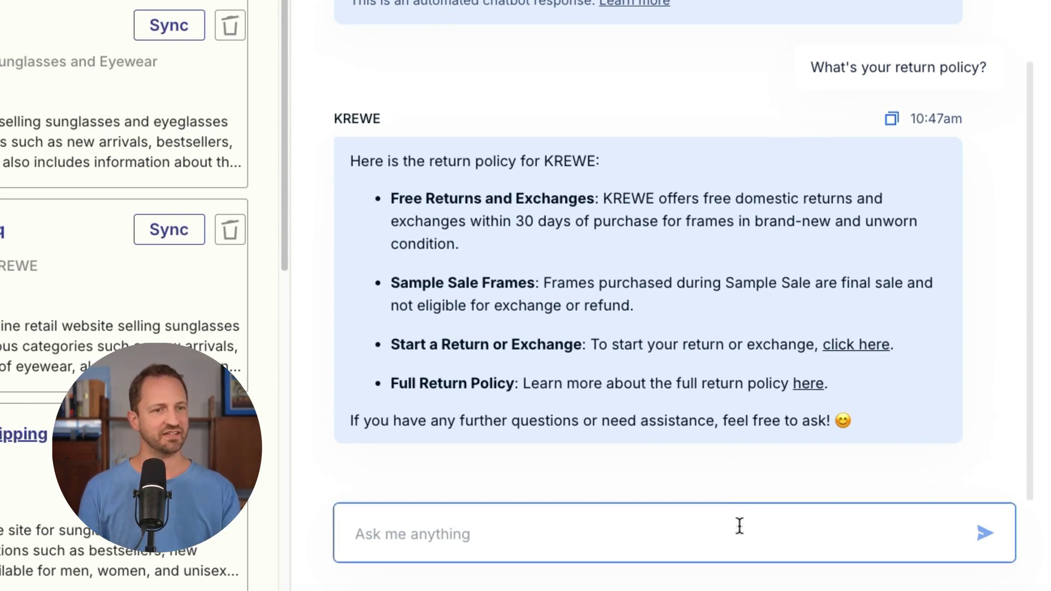
{"action": "type", "text": "What are the most popular sunglasses for men?"}
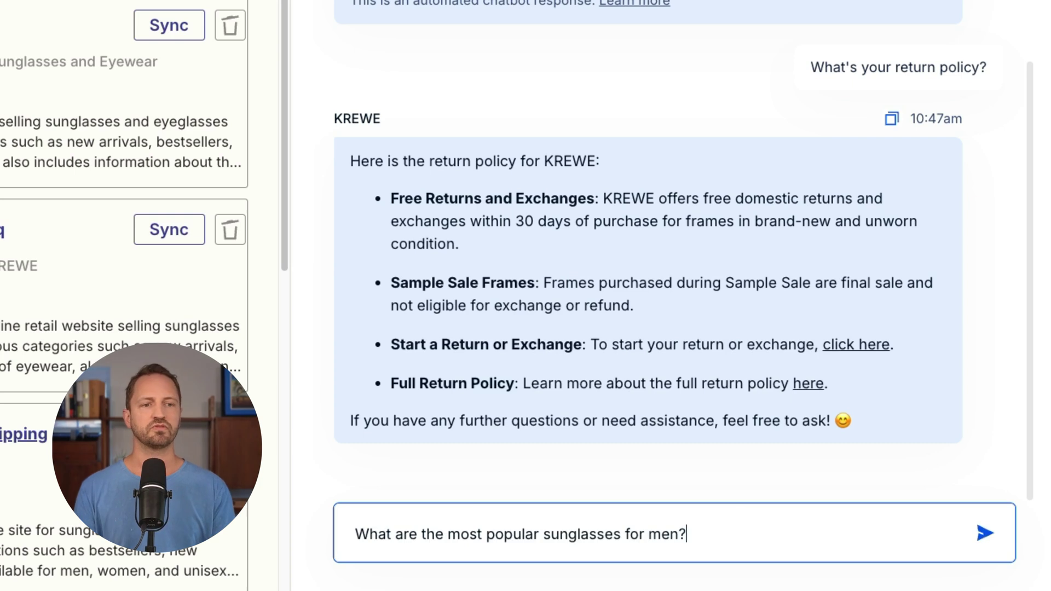
{"action": "key", "text": "Return"}
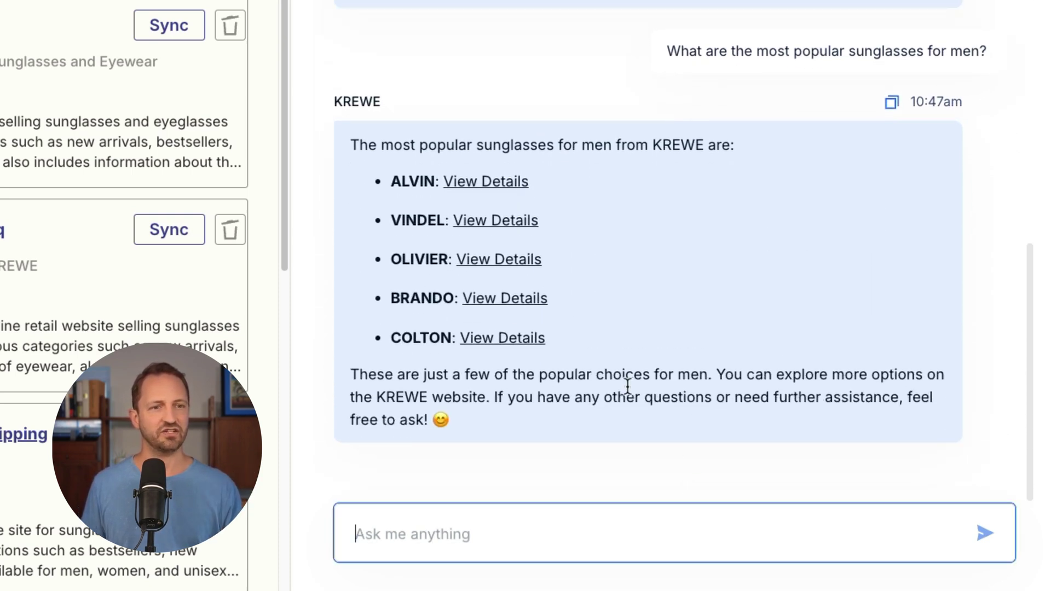
Step: Open the BRANDO sunglasses View Details link from the chatbot's reply
{"action": "left_click", "coordinate": [483, 299]}
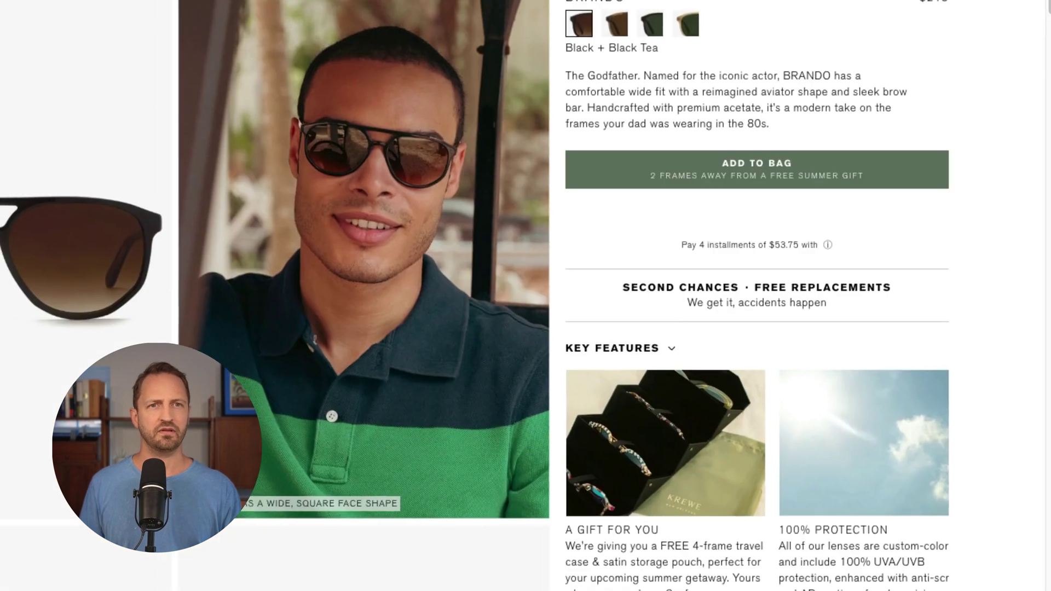